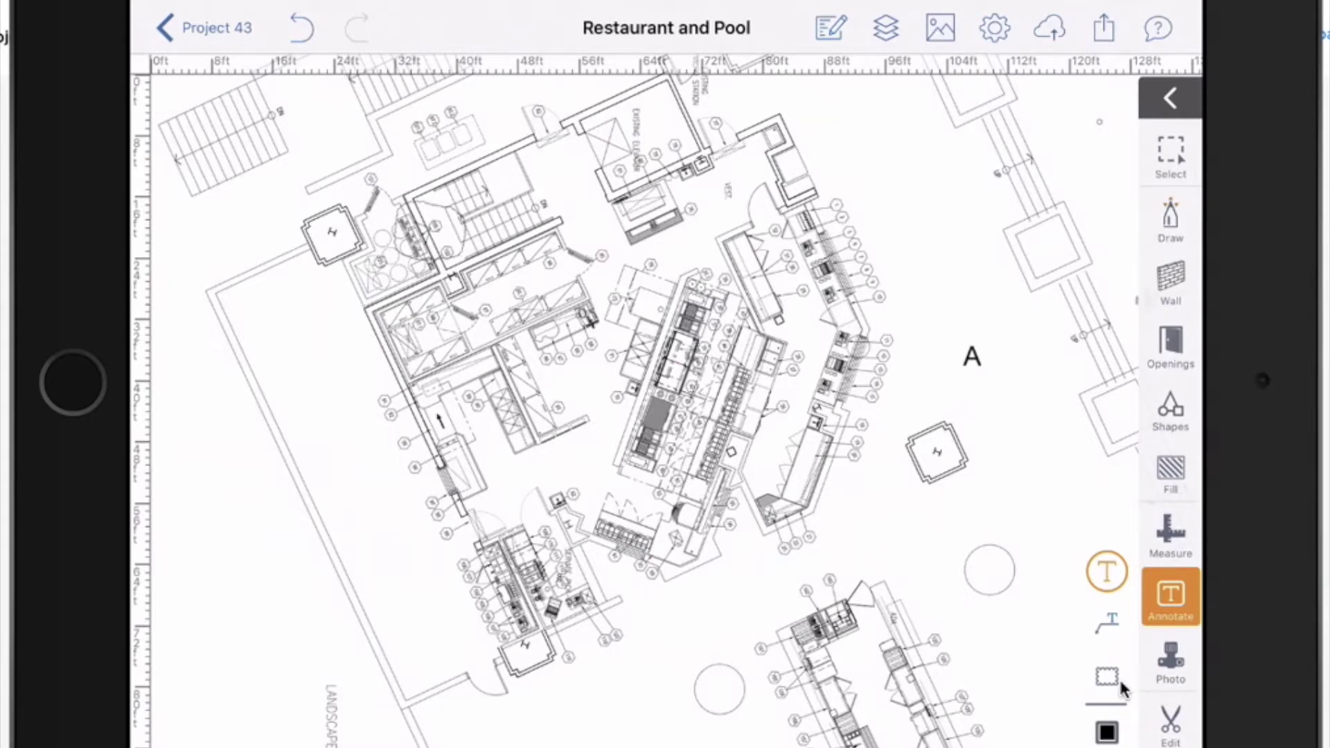
- Open the default text style settings, showing Arial text at height 24 with automatic height
{"action": "left_click", "coordinate": [1107, 732]}
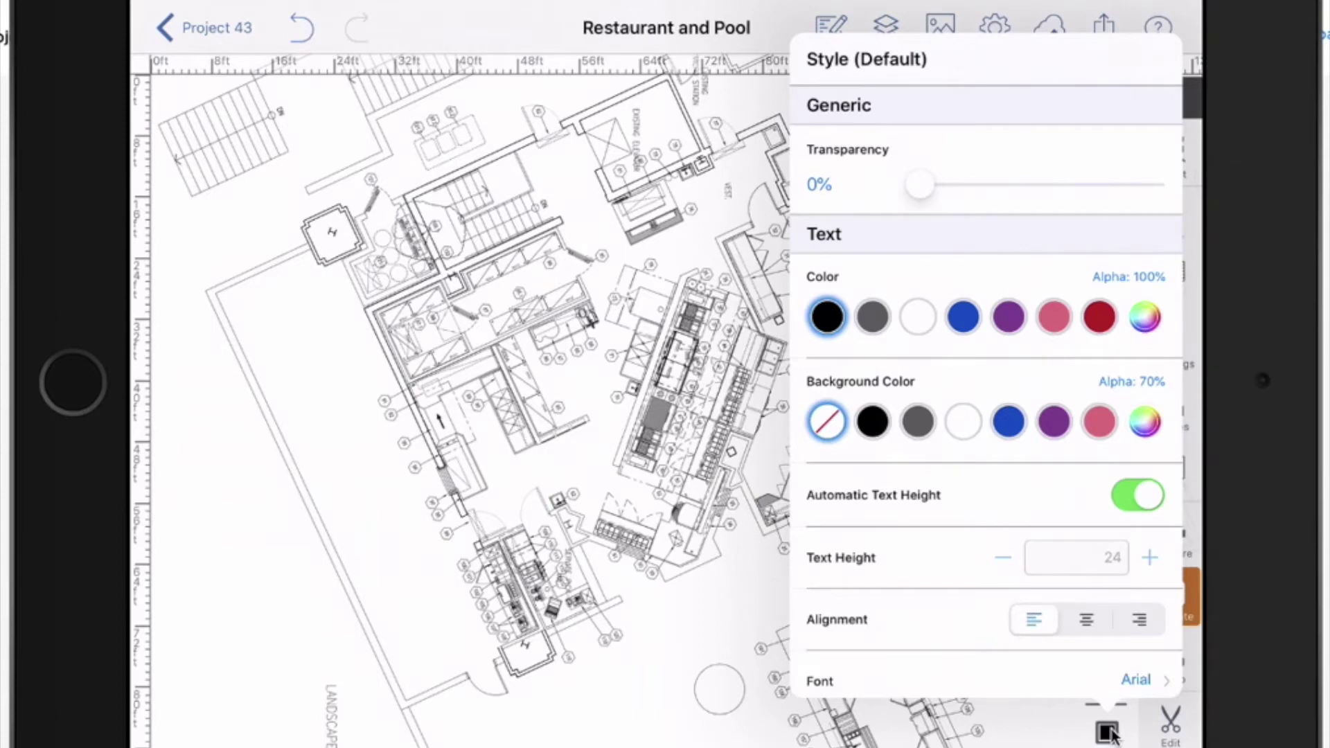
- Browse the fonts list, keep Arial as the text font, and return to the style settings
{"action": "left_click", "coordinate": [1137, 681]}
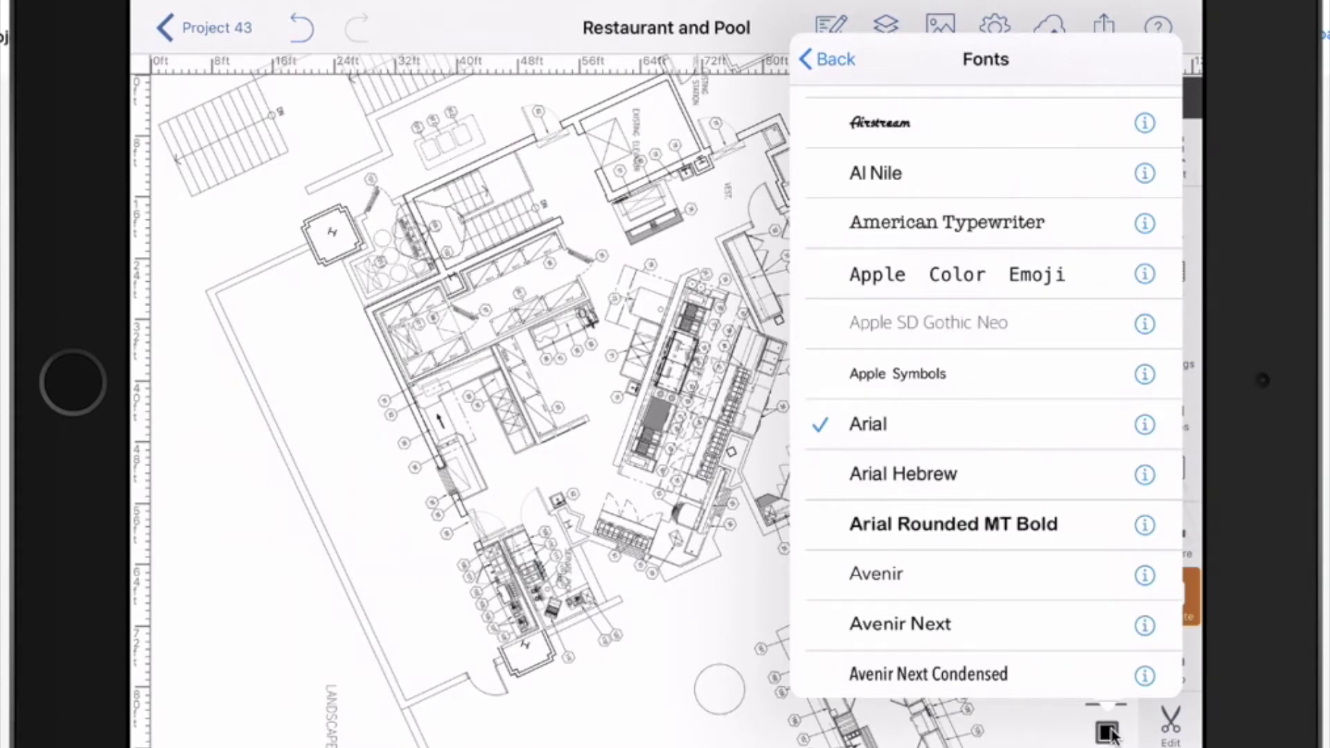
{"action": "scroll", "coordinate": [985, 388], "scroll_direction": "down", "scroll_amount": 10}
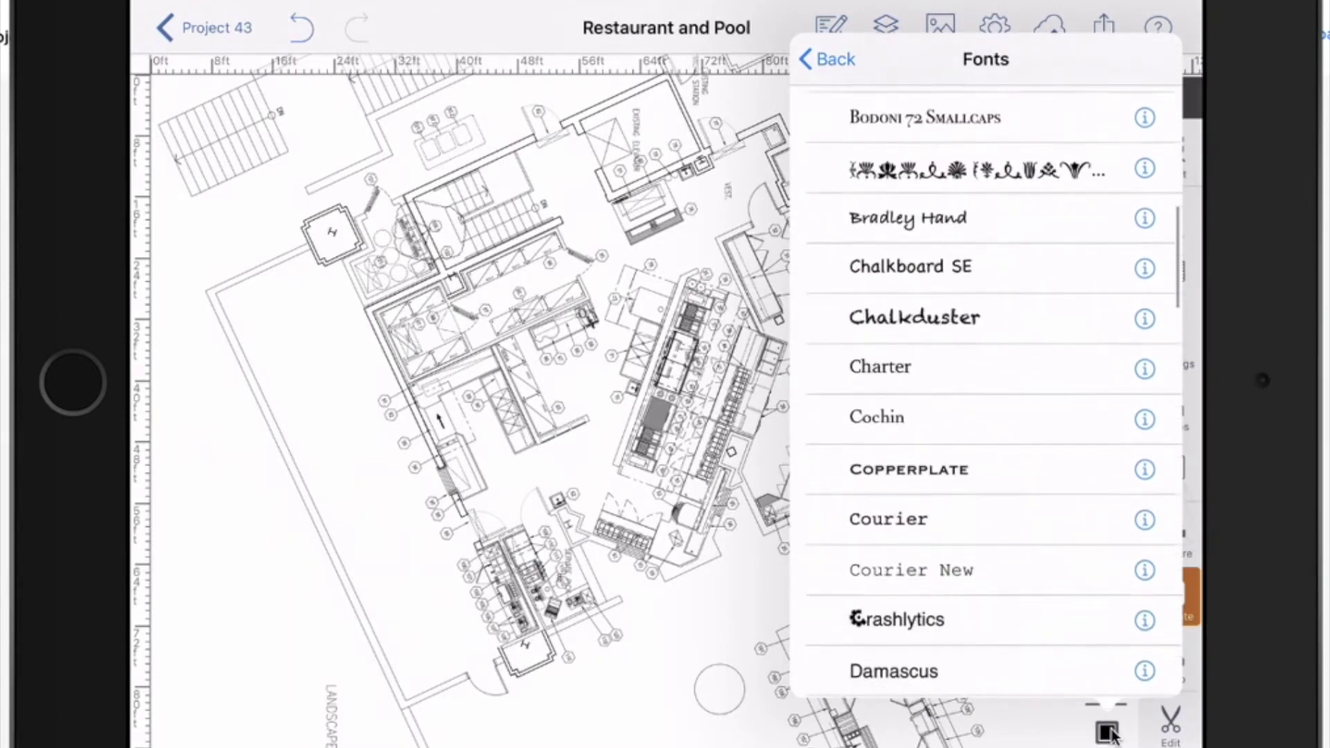
{"action": "scroll", "coordinate": [986, 388], "scroll_direction": "down", "scroll_amount": 5}
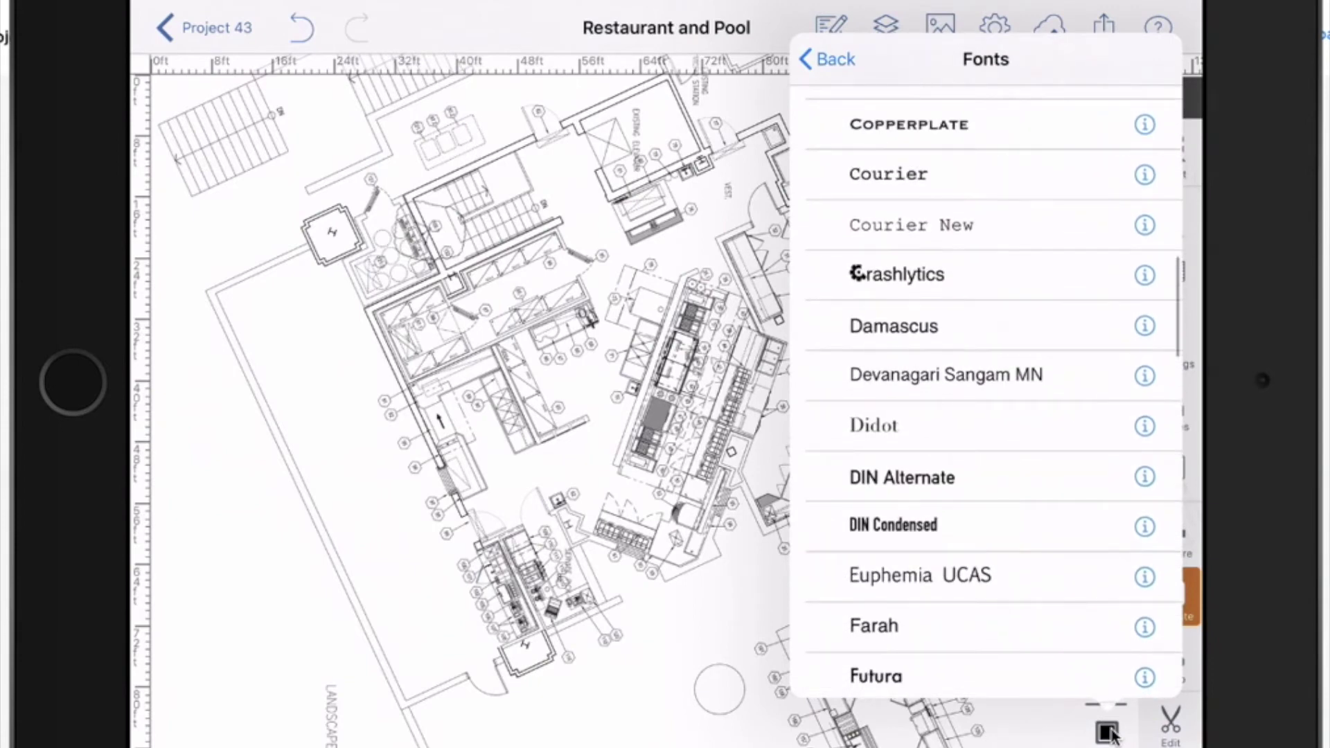
{"action": "left_click", "coordinate": [828, 59]}
- Place the label 'Typing in my text ffffffffffff' in the open area left of the kitchen walls
{"action": "left_click", "coordinate": [1108, 732]}
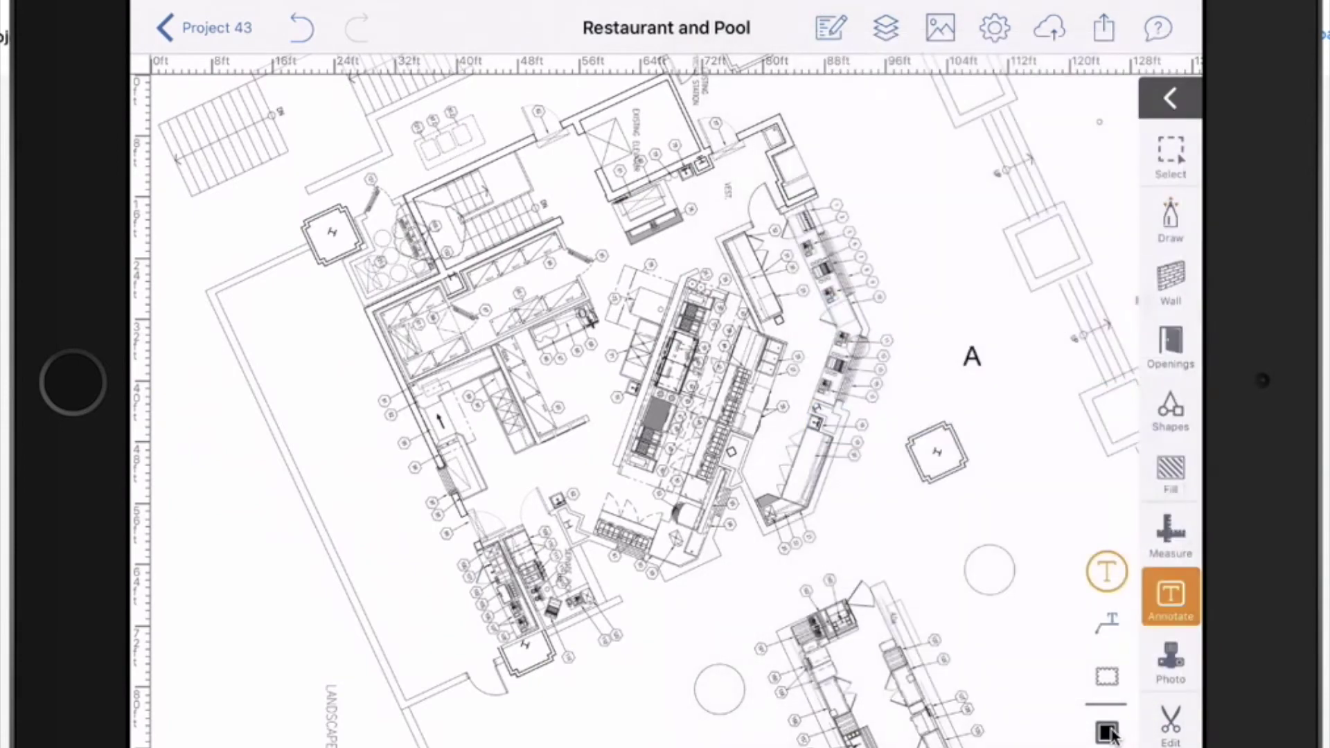
{"action": "scroll", "coordinate": [634, 409], "scroll_direction": "up", "scroll_amount": 5}
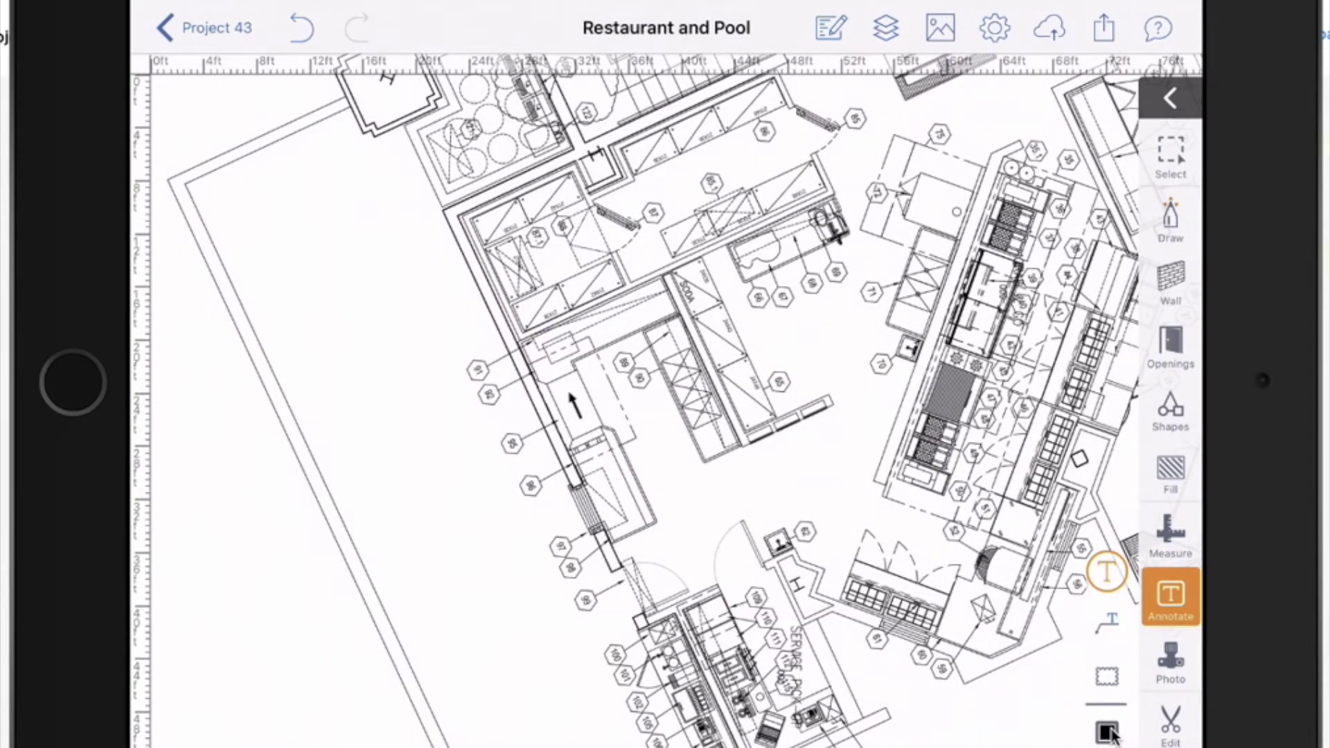
{"action": "left_click", "coordinate": [281, 316]}
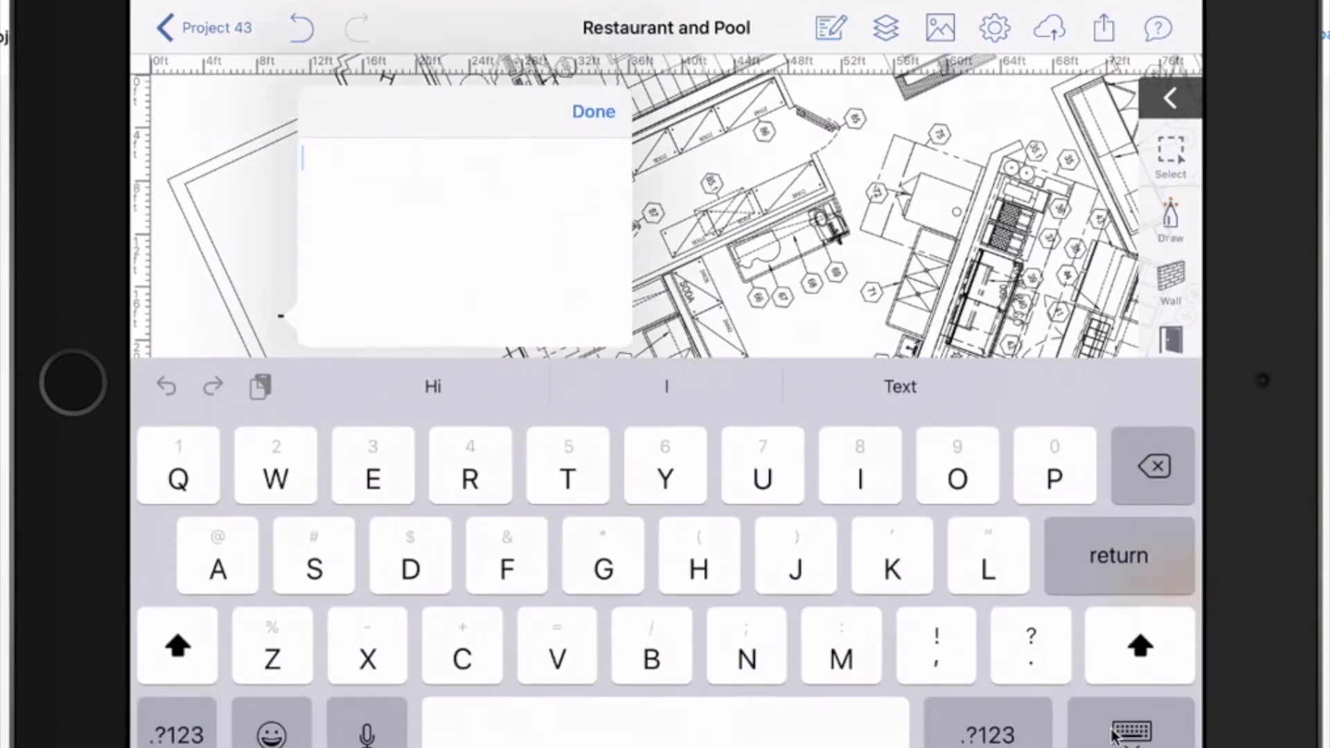
{"action": "type", "text": "Typing i"}
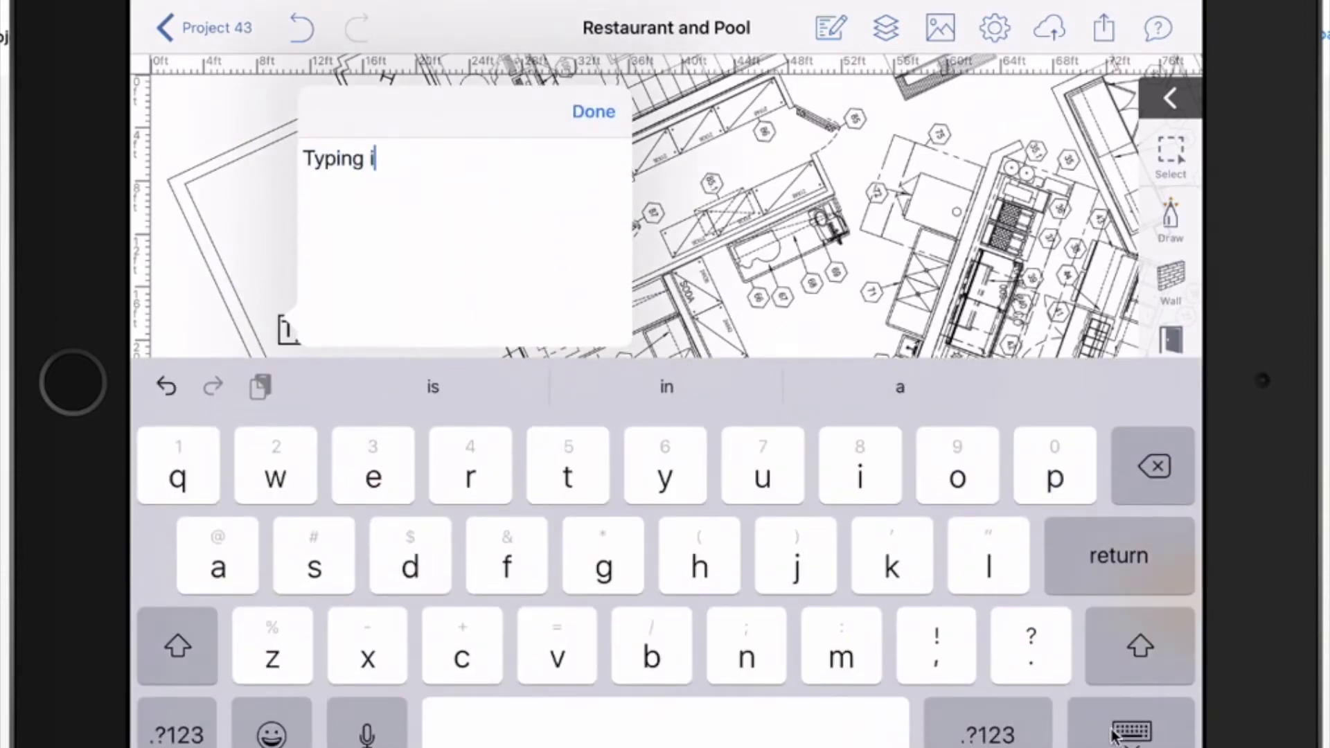
{"action": "type", "text": "n my "}
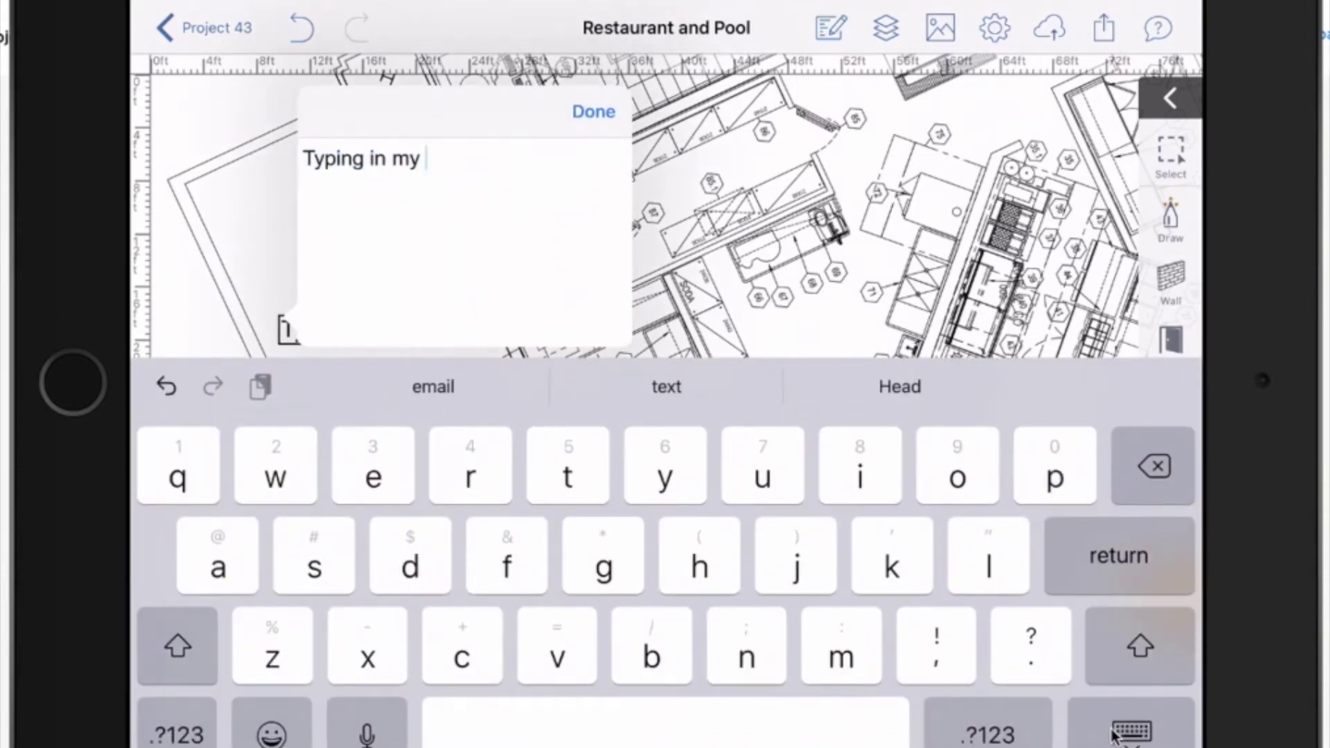
{"action": "type", "text": "text"}
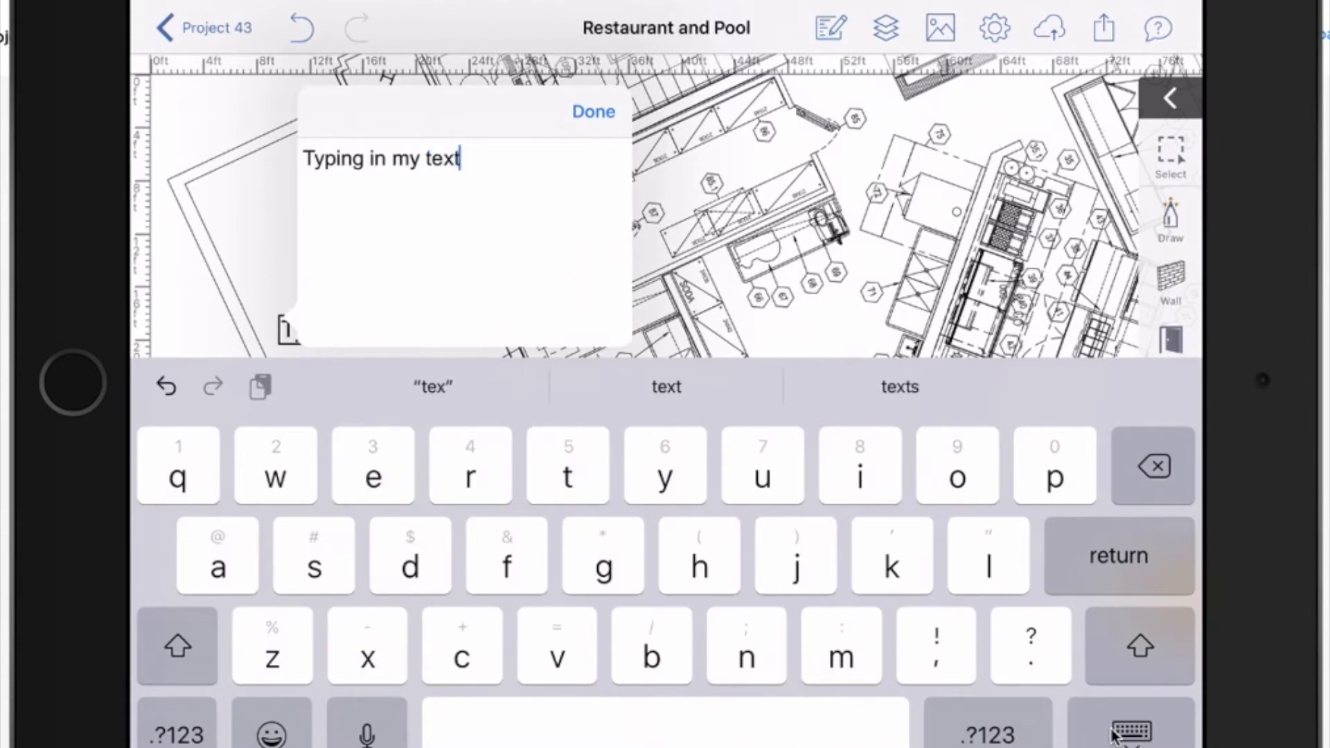
{"action": "left_click", "coordinate": [1112, 735]}
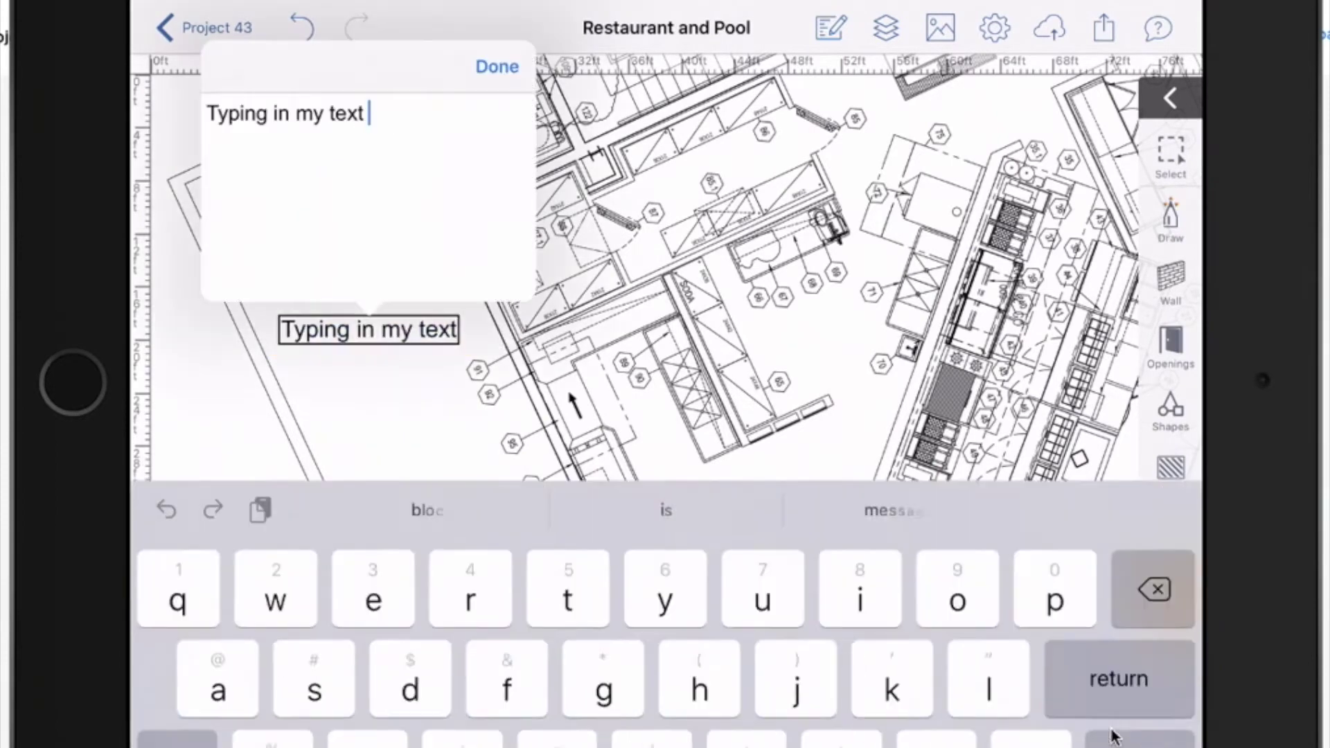
{"action": "type", "text": "ffffffffffff"}
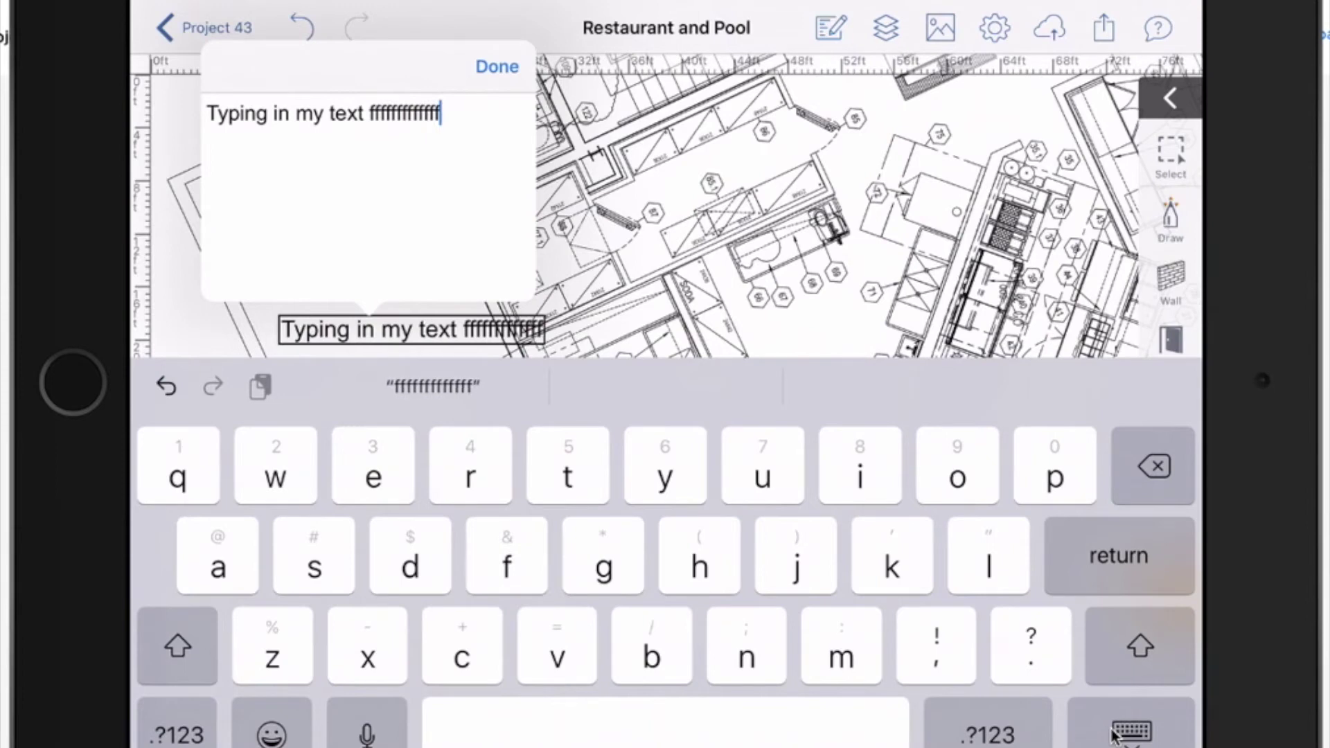
{"action": "left_click", "coordinate": [1113, 736]}
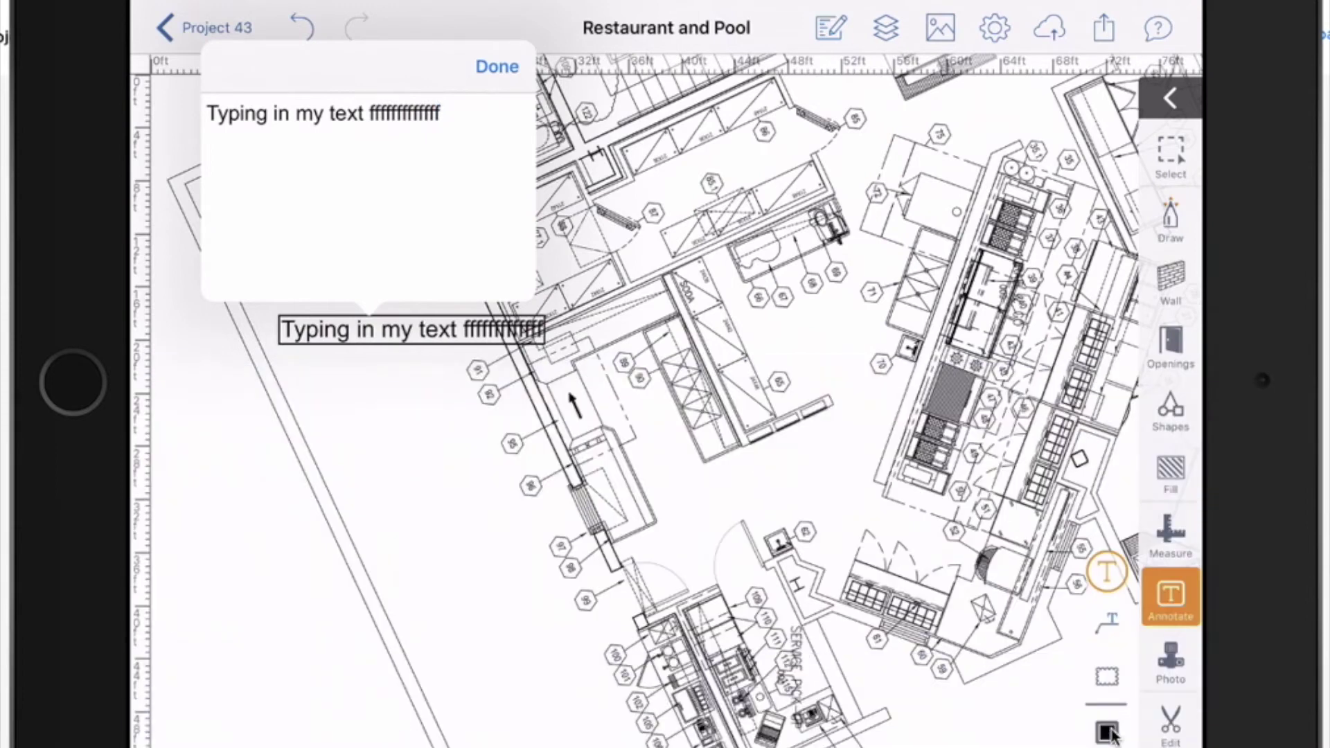
{"action": "left_click", "coordinate": [1111, 731]}
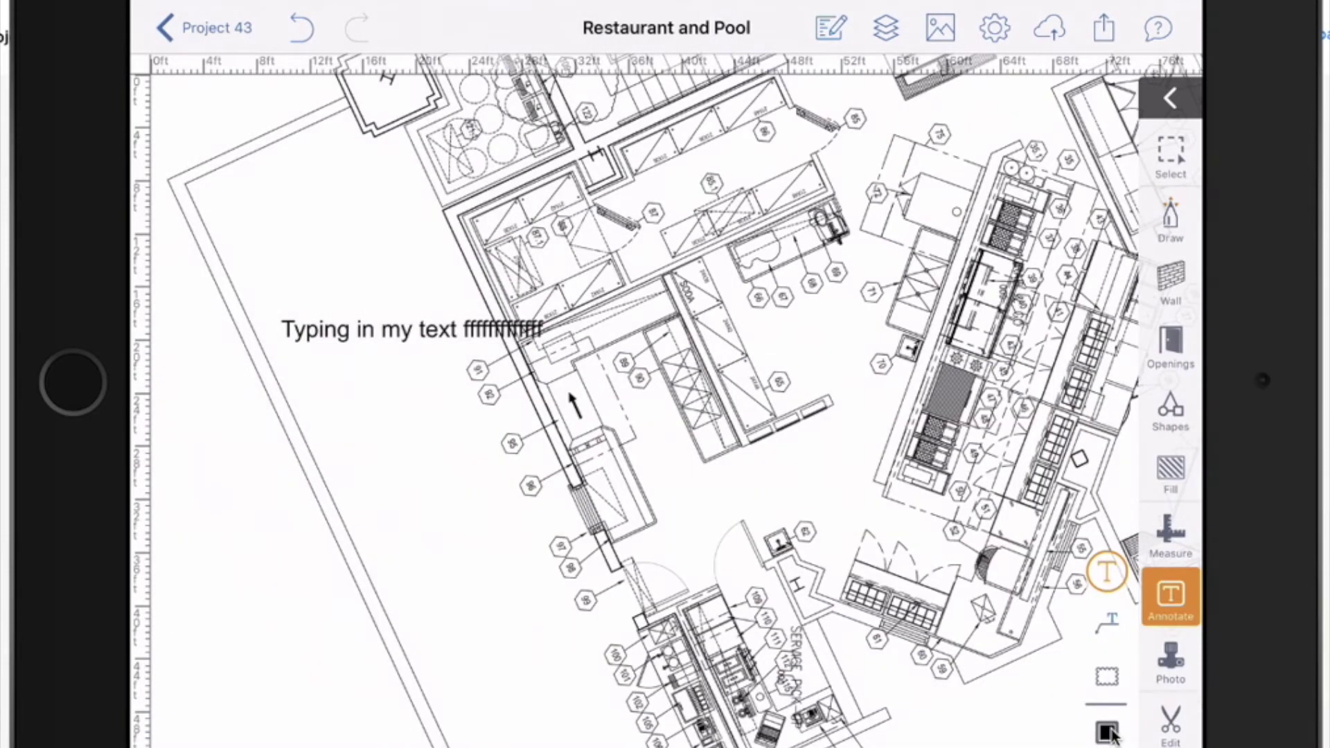
- Drag out a text box below the doorway holding a long placeholder string wrapped over three lines
{"action": "scroll", "coordinate": [1112, 737], "scroll_direction": "down", "scroll_amount": 4}
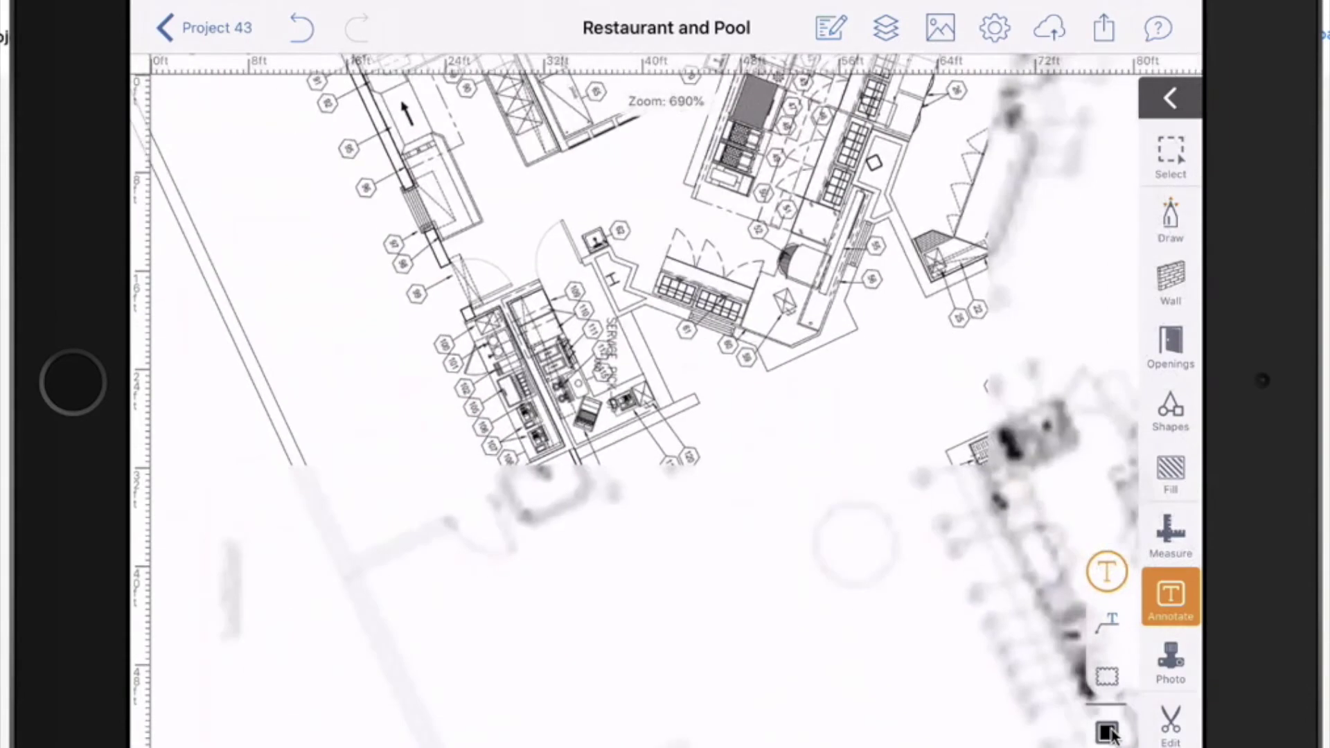
{"action": "scroll", "coordinate": [665, 402], "scroll_direction": "down", "scroll_amount": 3}
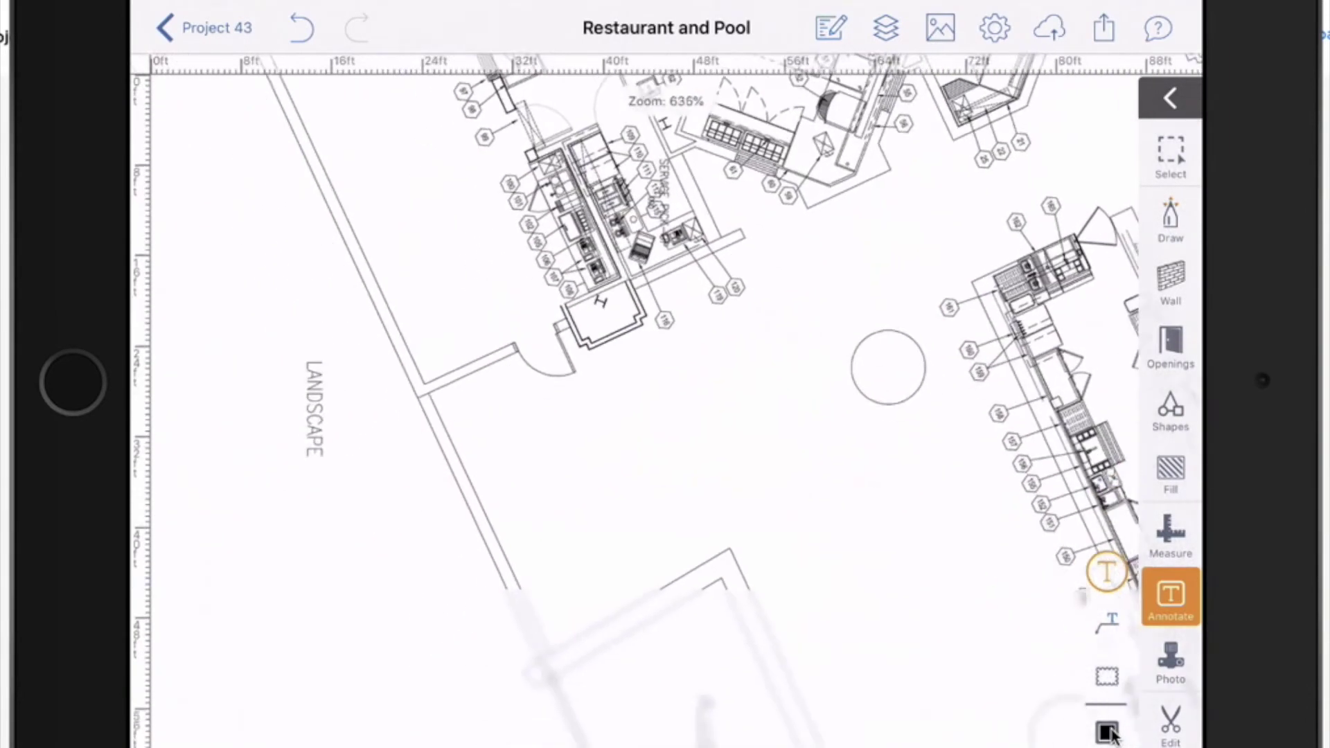
{"action": "scroll", "coordinate": [665, 402], "scroll_direction": "up", "scroll_amount": 3}
{"action": "scroll", "coordinate": [665, 402], "scroll_direction": "up", "scroll_amount": 3}
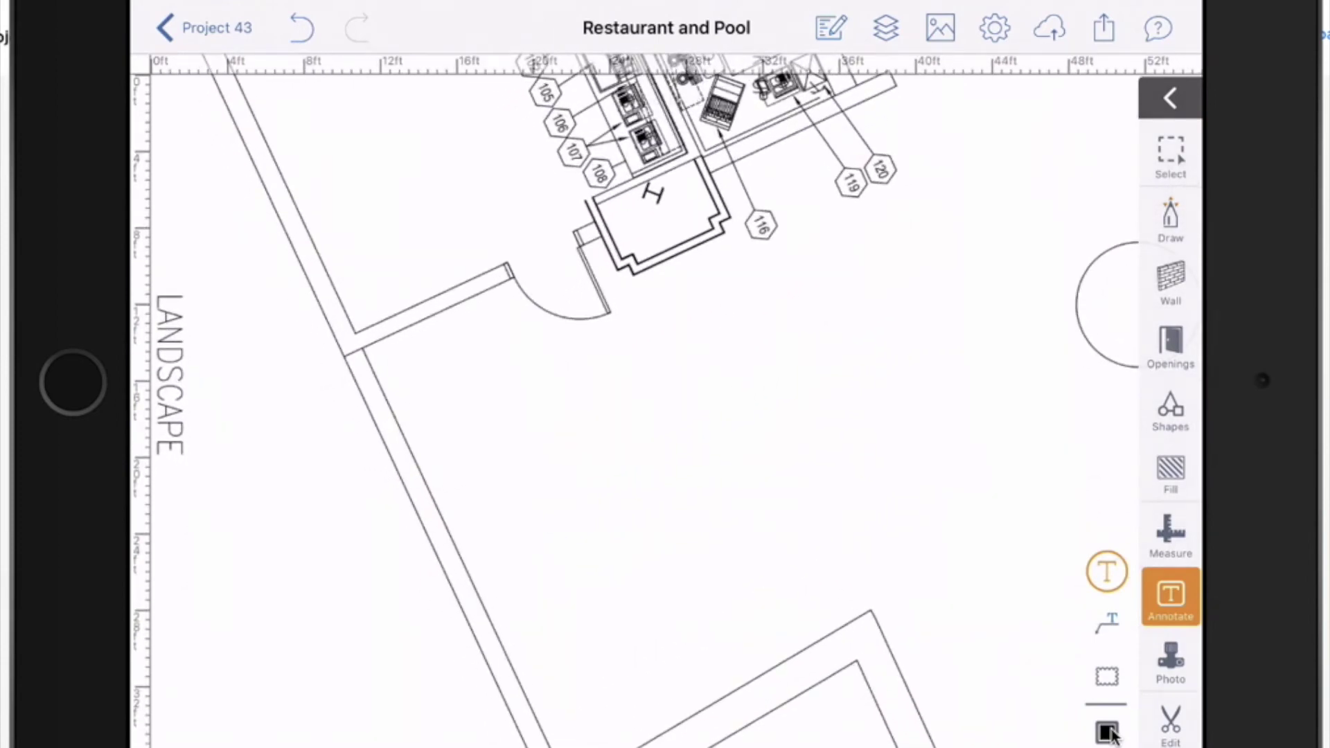
{"action": "left_click_drag", "start_coordinate": [415, 401], "coordinate": [904, 359]}
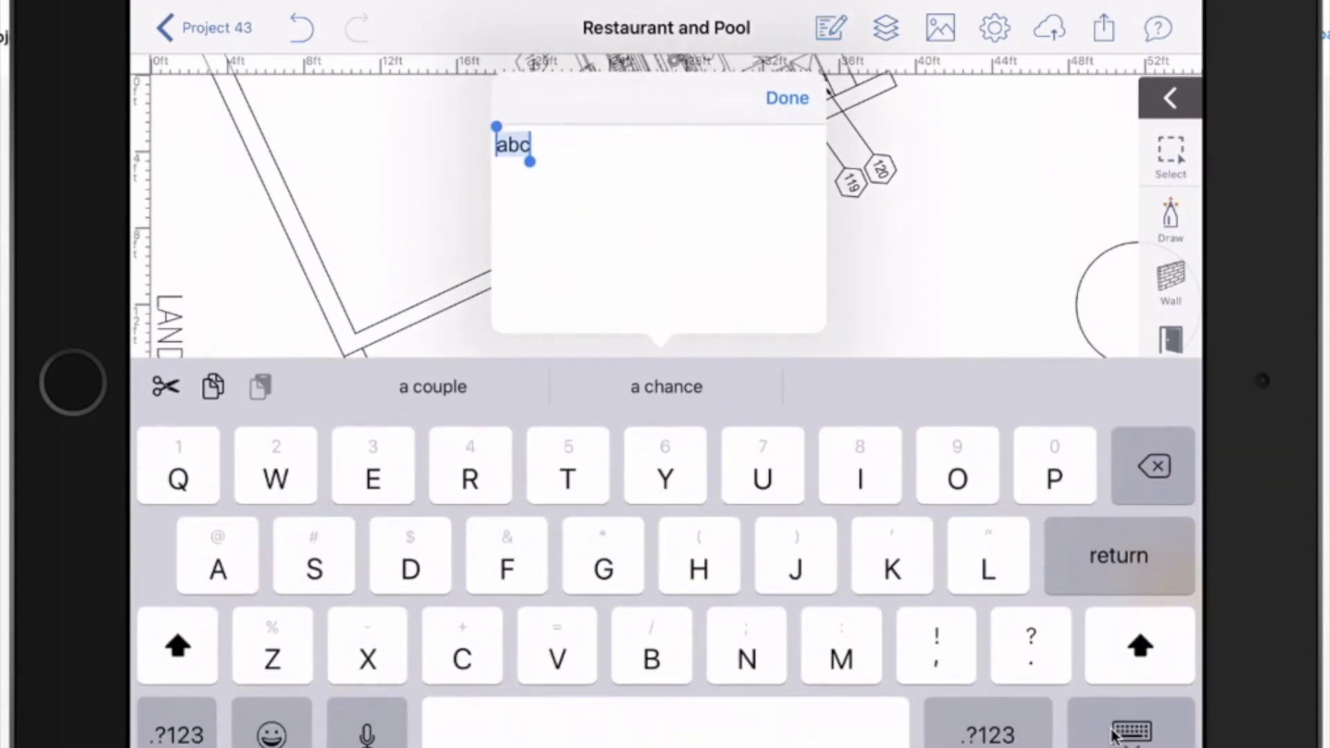
{"action": "type", "text": "Scvsdvjsdvbdjsvbsjdvbjs"}
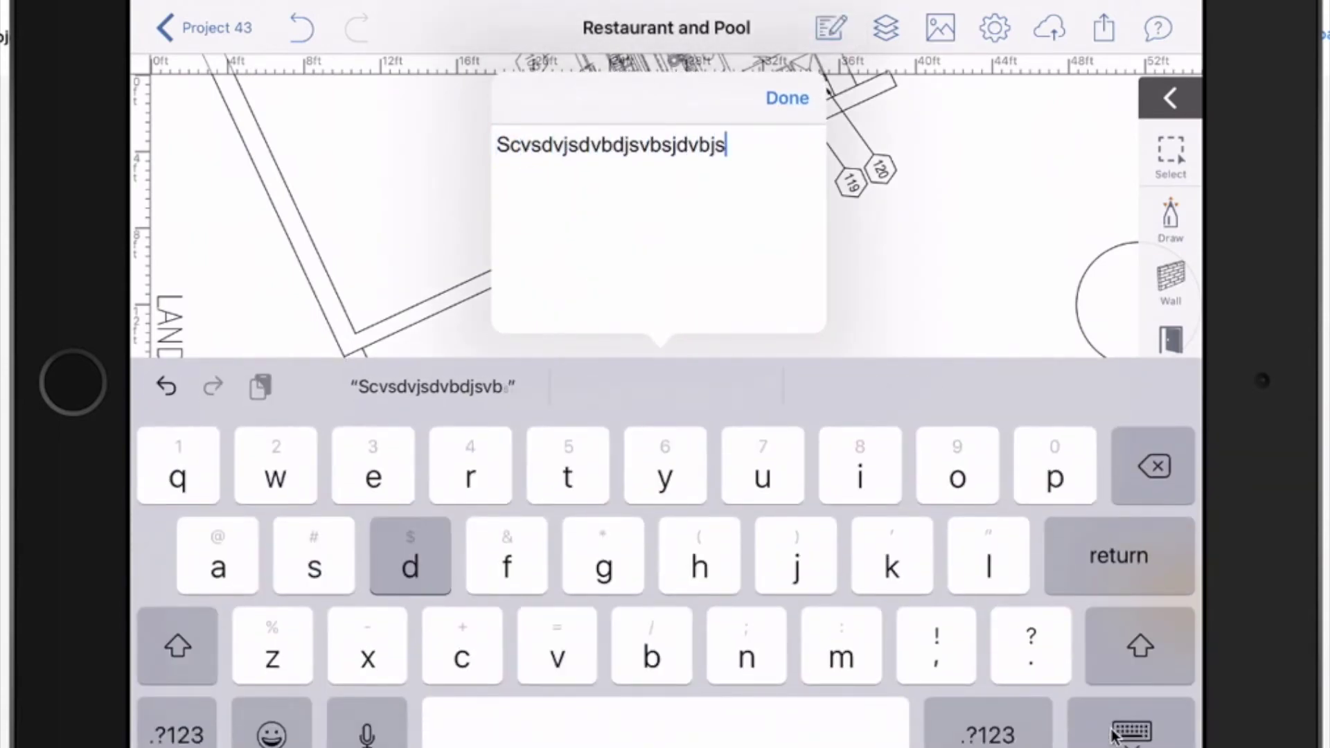
{"action": "type", "text": "dvbjdsbvjdsvbsdbjvsdbvdbsvjbsdvjbsdvjbsdjbvs"}
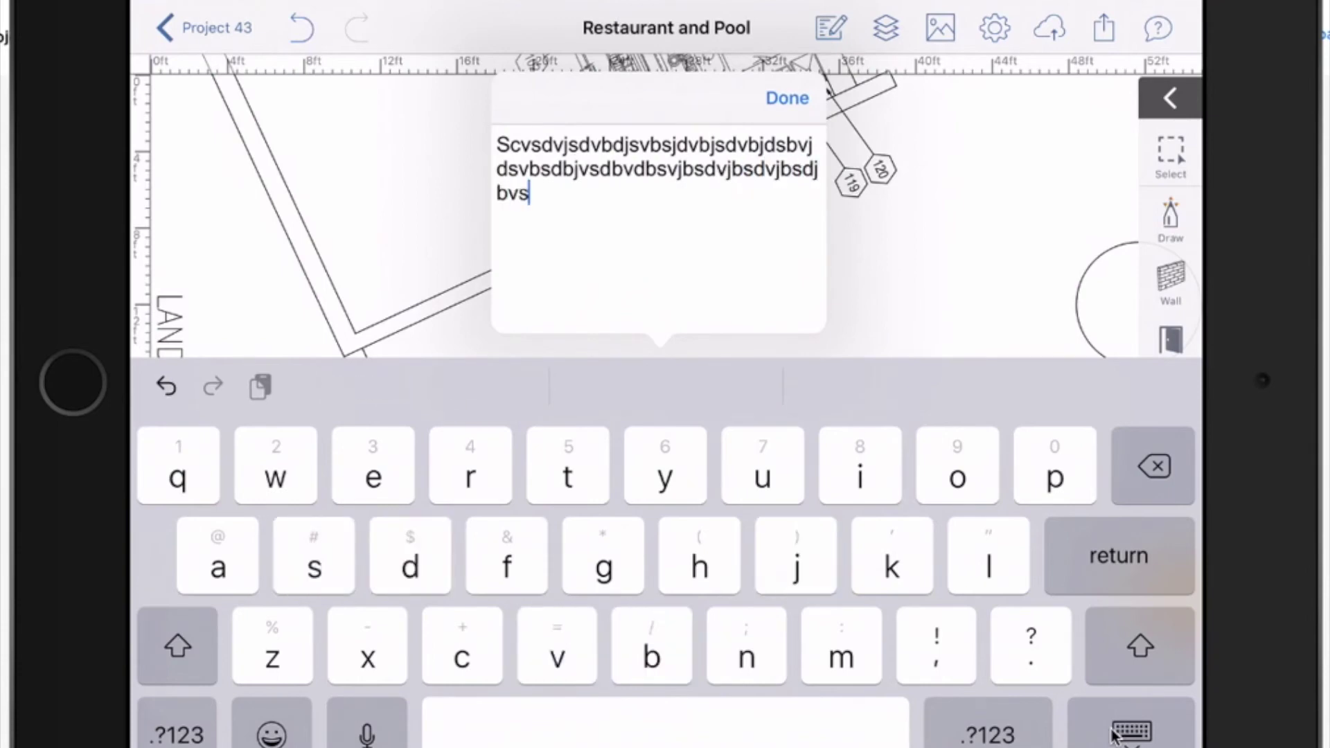
{"action": "left_click", "coordinate": [1111, 734]}
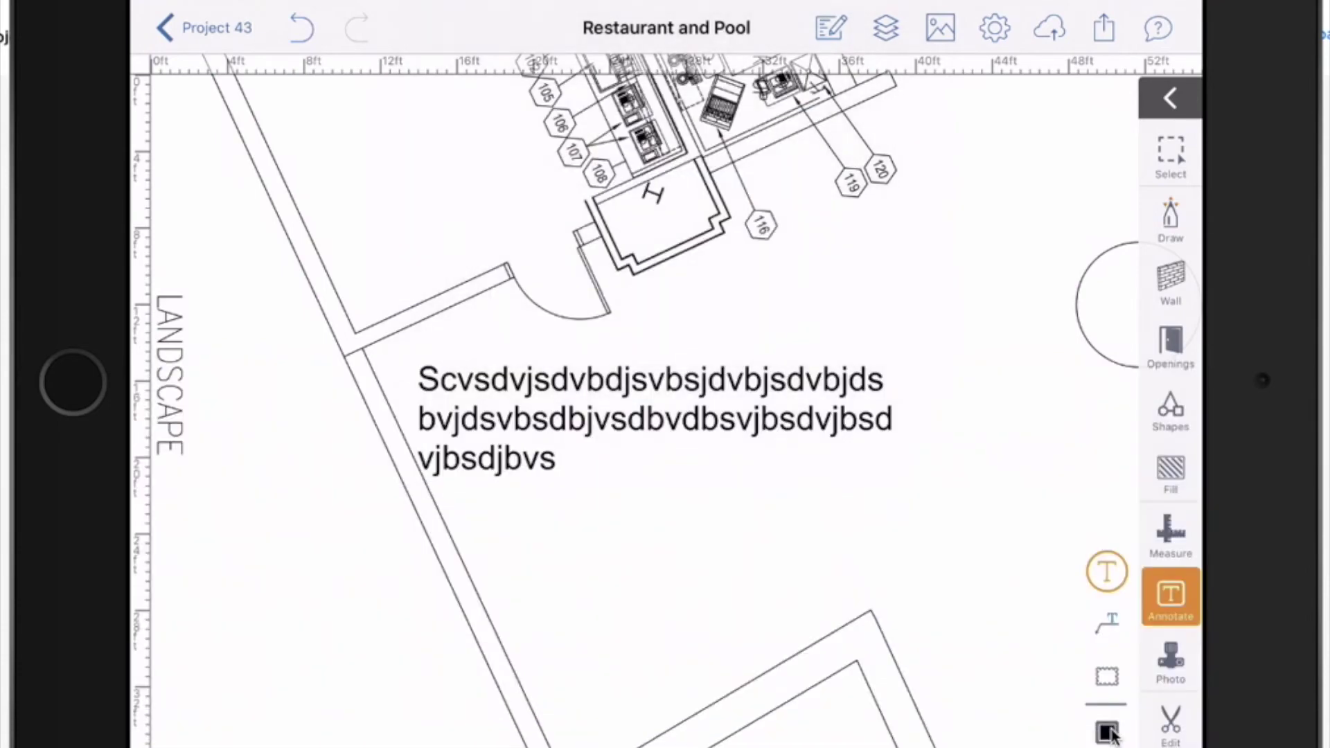
- Draw a callout to the wall corner reading 'Here is the start'
{"action": "scroll", "coordinate": [665, 416], "scroll_direction": "down", "scroll_amount": 3}
{"action": "left_click", "coordinate": [1107, 624]}
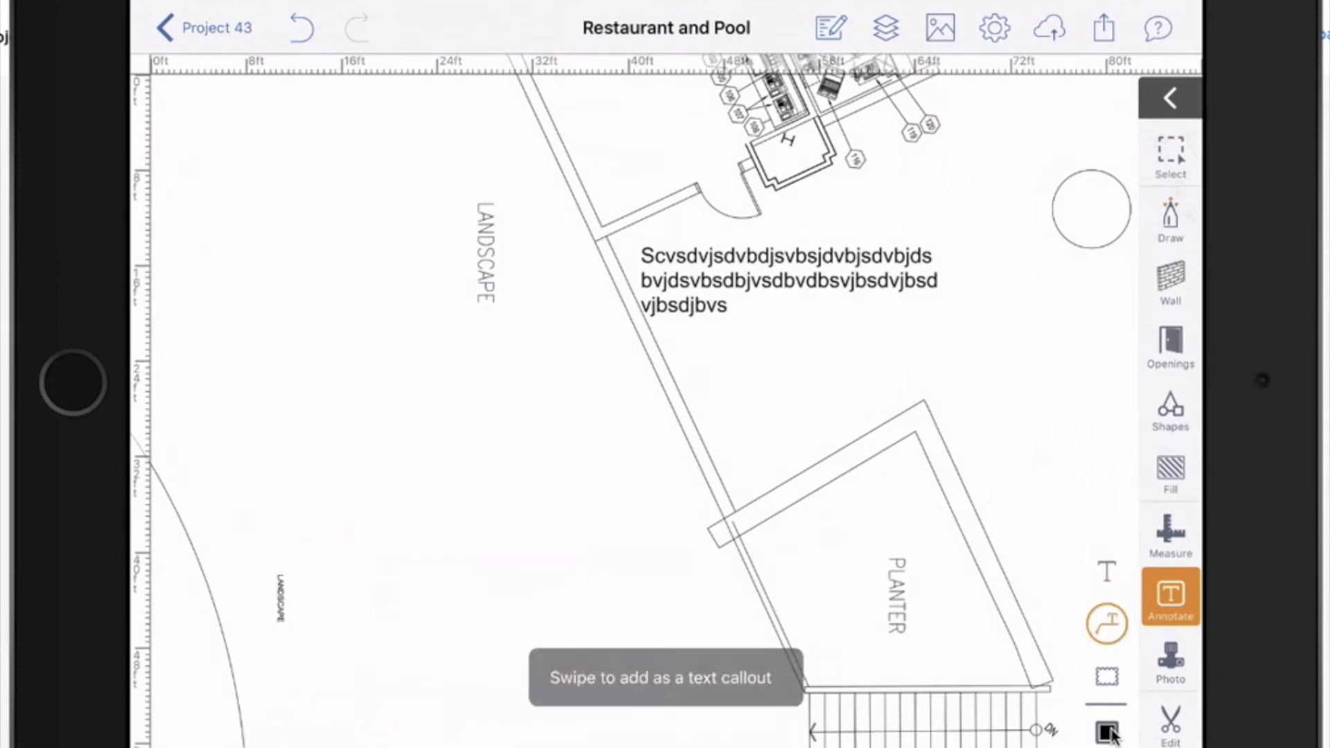
{"action": "left_click_drag", "start_coordinate": [594, 235], "coordinate": [485, 463]}
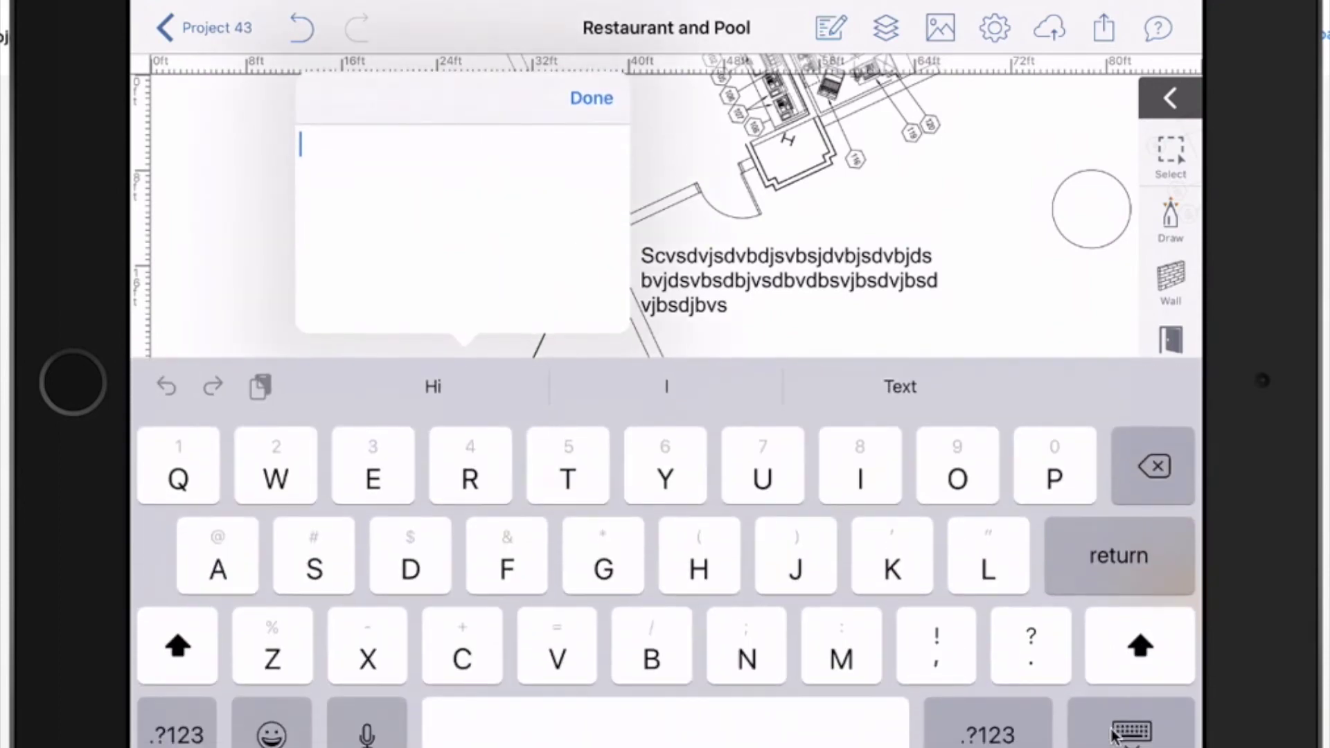
{"action": "type", "text": "He"}
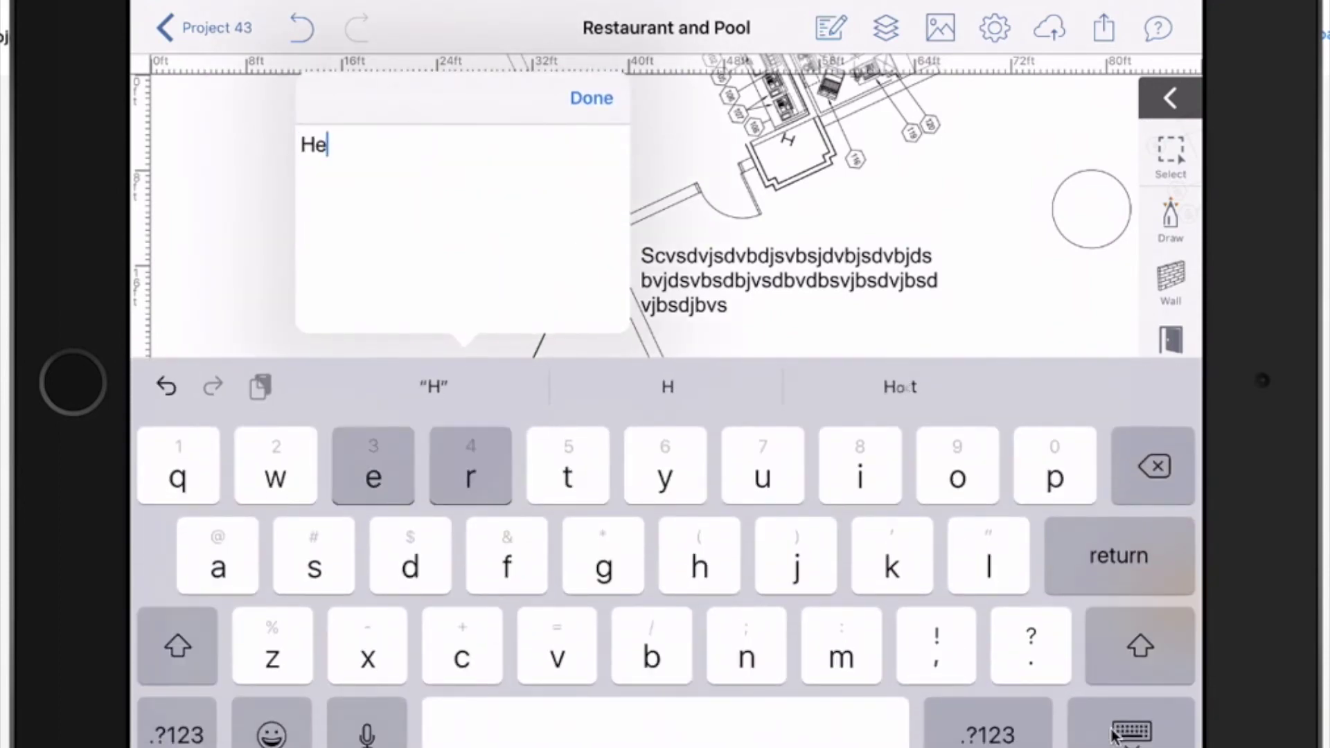
{"action": "type", "text": "re is the start"}
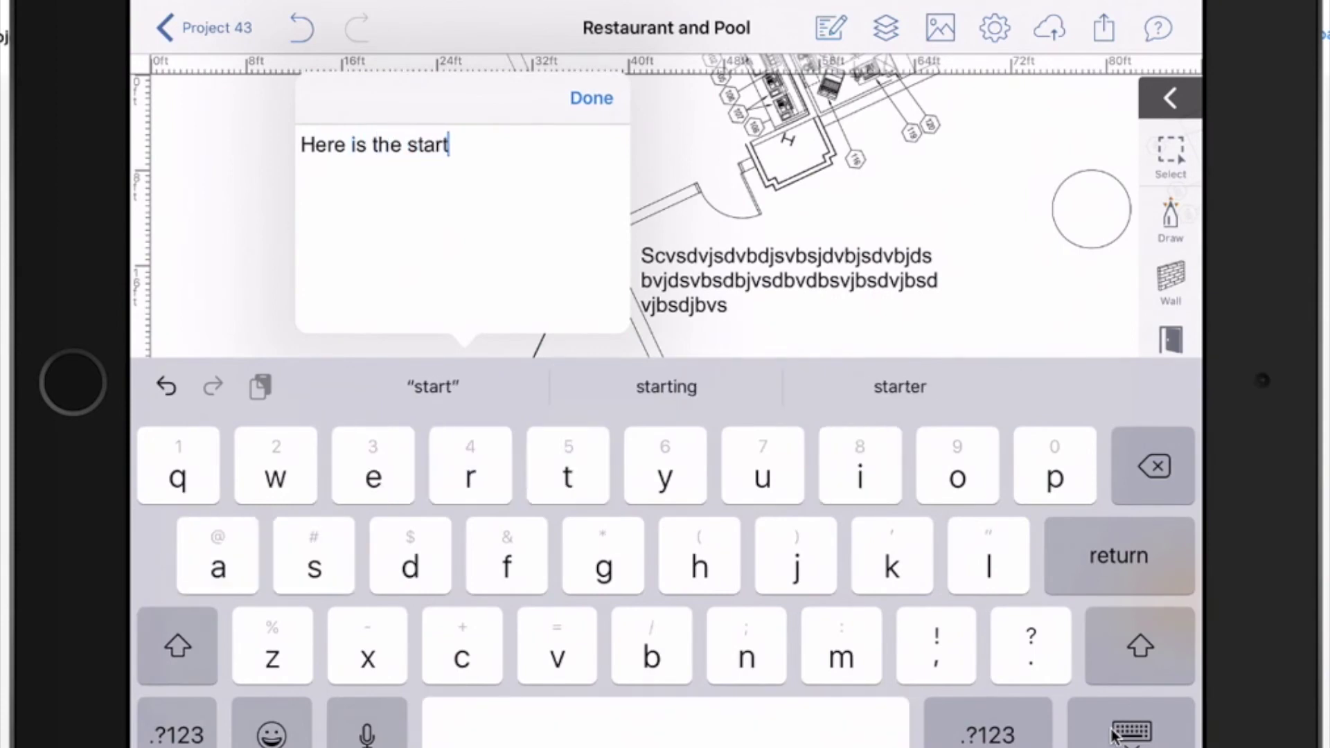
{"action": "left_click", "coordinate": [1131, 731]}
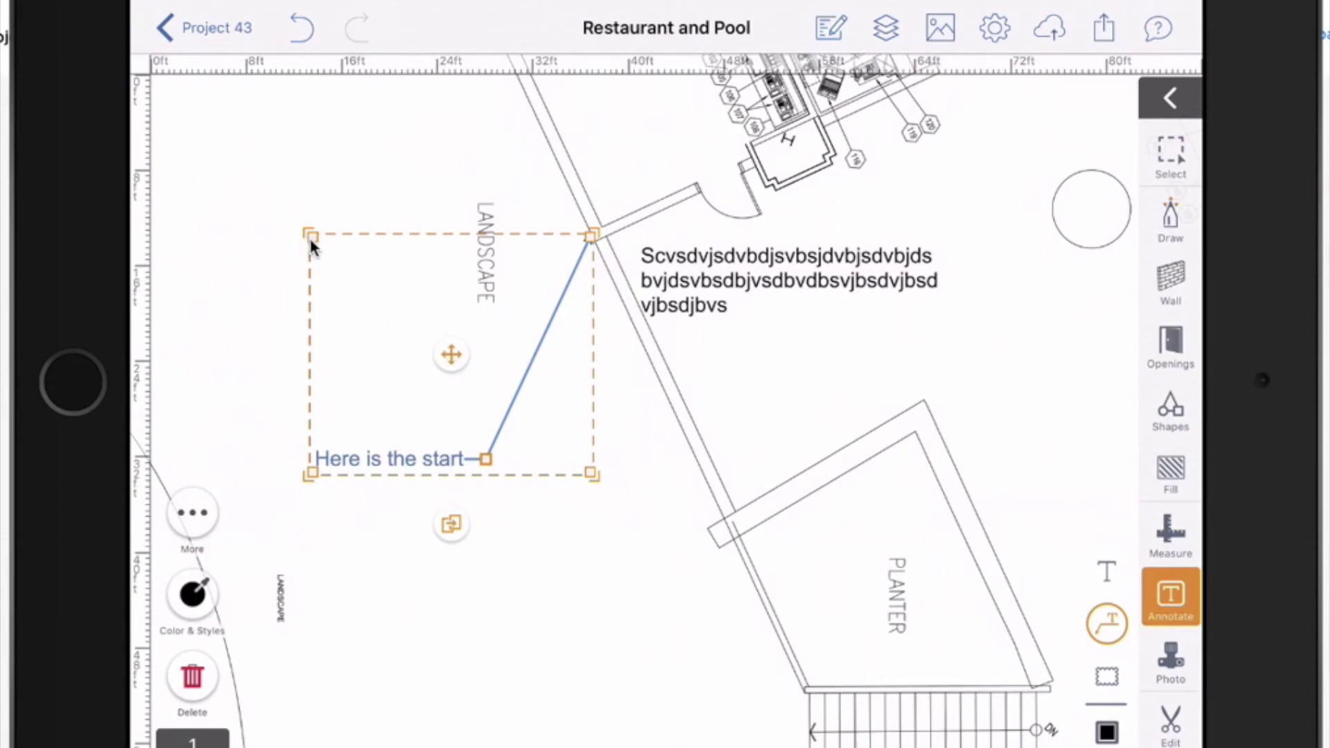
- Move the callout label up toward the top-left, leaving its arrow on the corner
{"action": "left_click_drag", "start_coordinate": [486, 459], "coordinate": [440, 116]}
{"action": "left_click", "coordinate": [484, 611]}
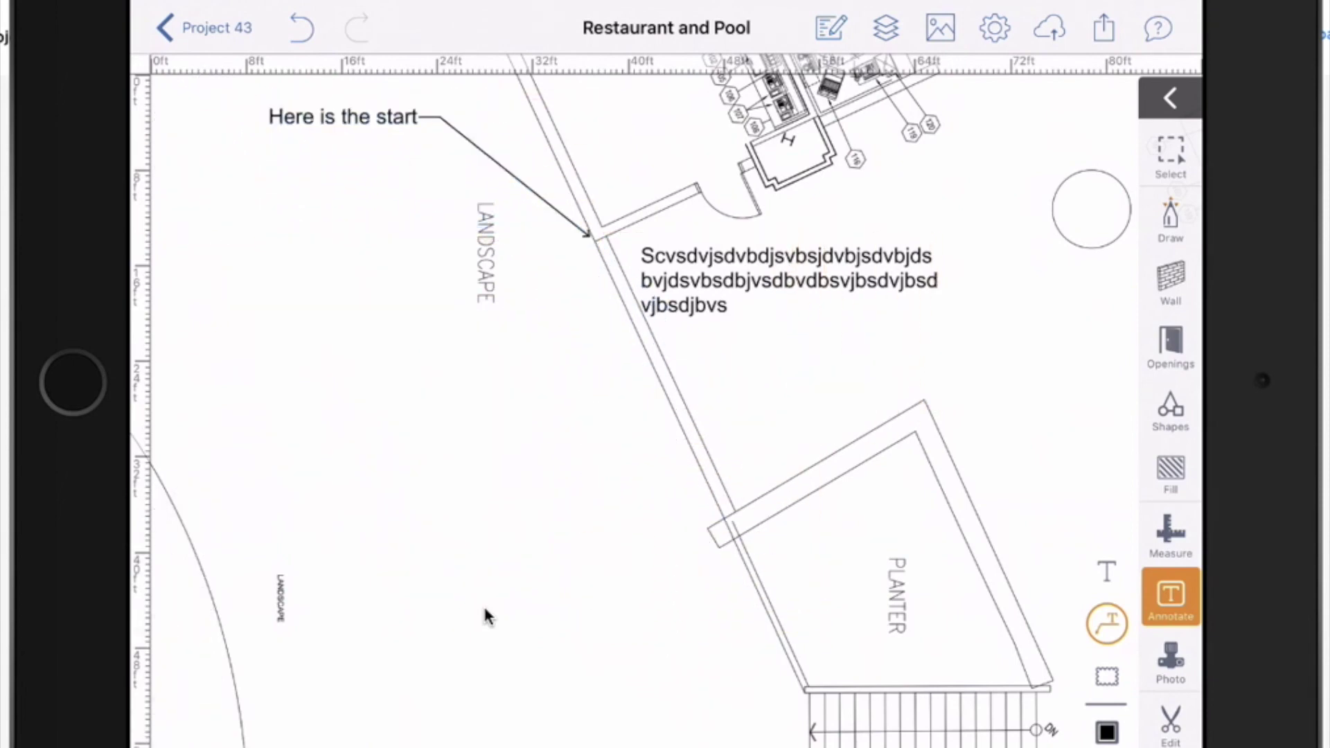
{"action": "left_click_drag", "start_coordinate": [762, 485], "coordinate": [492, 281]}
- Draw a red revision cloud around the planter and its stairs
{"action": "left_click", "coordinate": [1107, 676]}
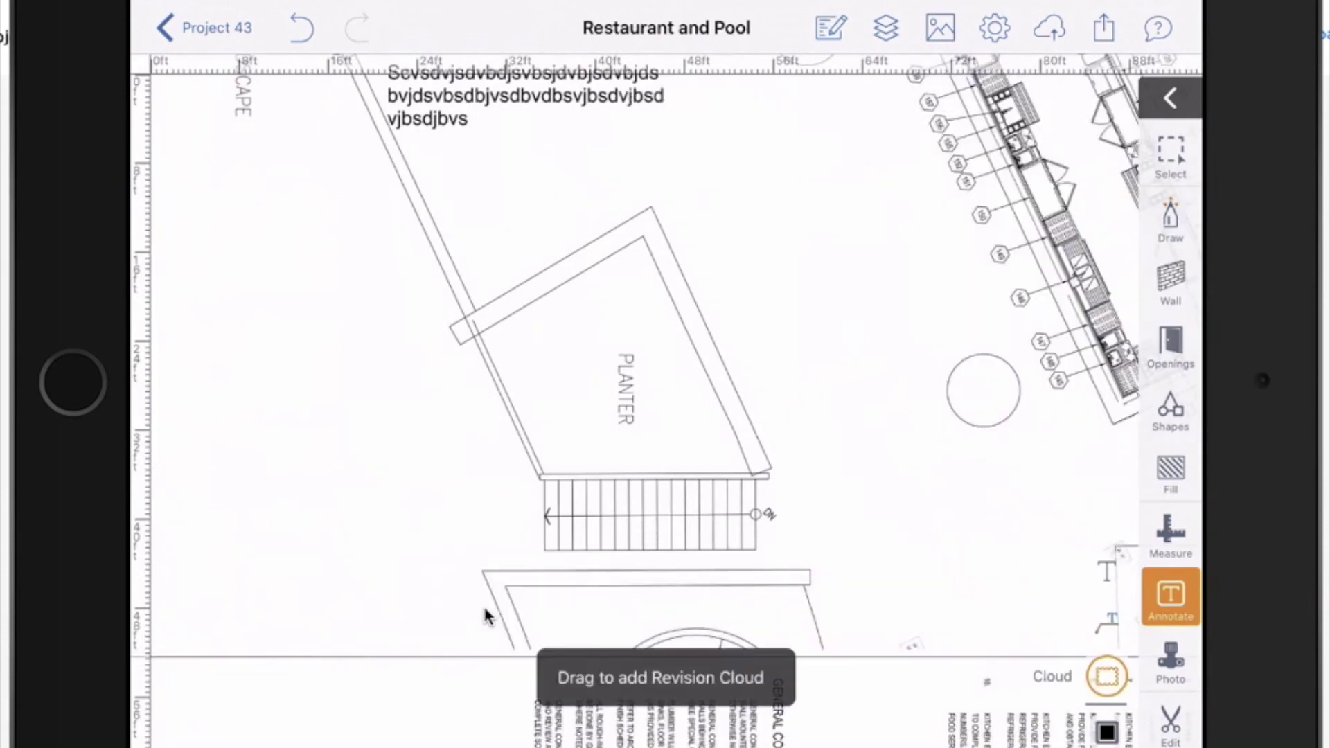
{"action": "left_click", "coordinate": [1107, 732]}
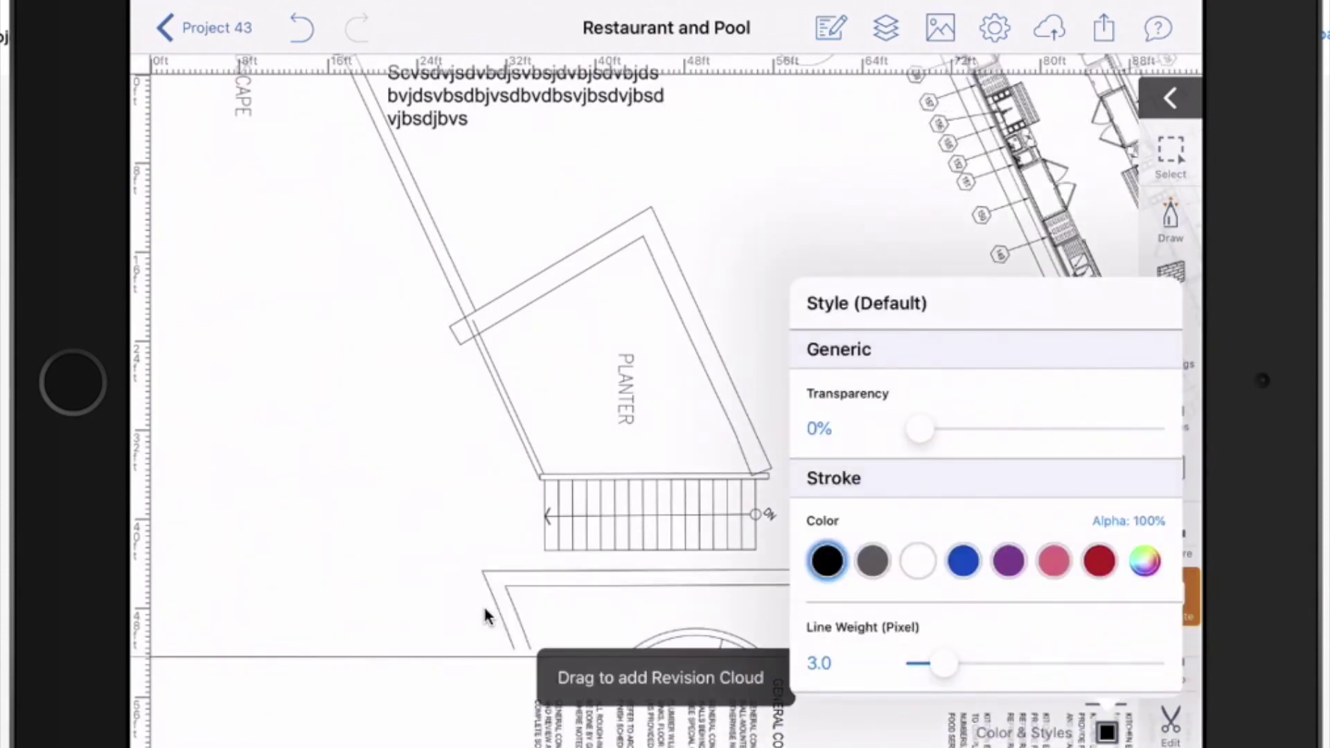
{"action": "left_click", "coordinate": [1099, 561]}
{"action": "scroll", "coordinate": [485, 617], "scroll_direction": "down", "scroll_amount": 5}
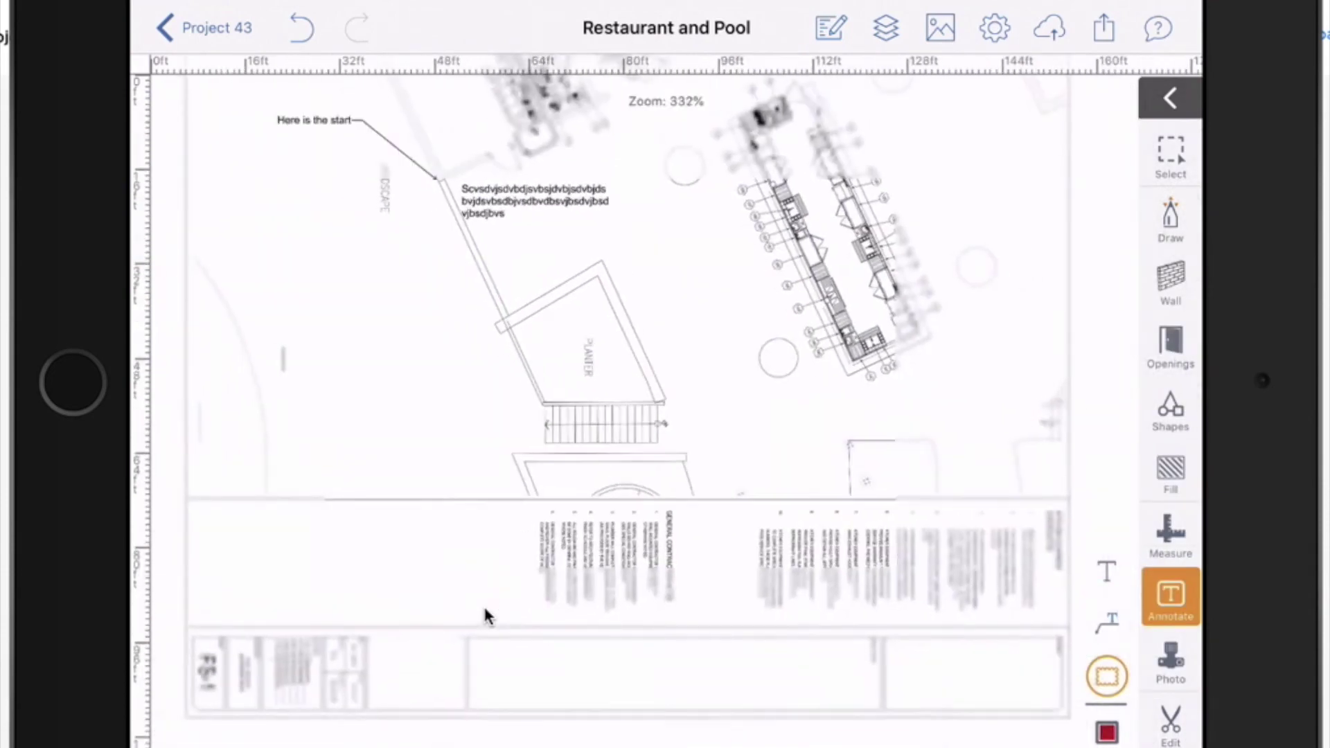
{"action": "mouse_move", "coordinate": [414, 215]}
{"action": "left_mouse_down"}
{"action": "mouse_move", "coordinate": [562, 470]}
{"action": "mouse_move", "coordinate": [766, 510]}
{"action": "mouse_move", "coordinate": [740, 482]}
{"action": "left_mouse_up"}
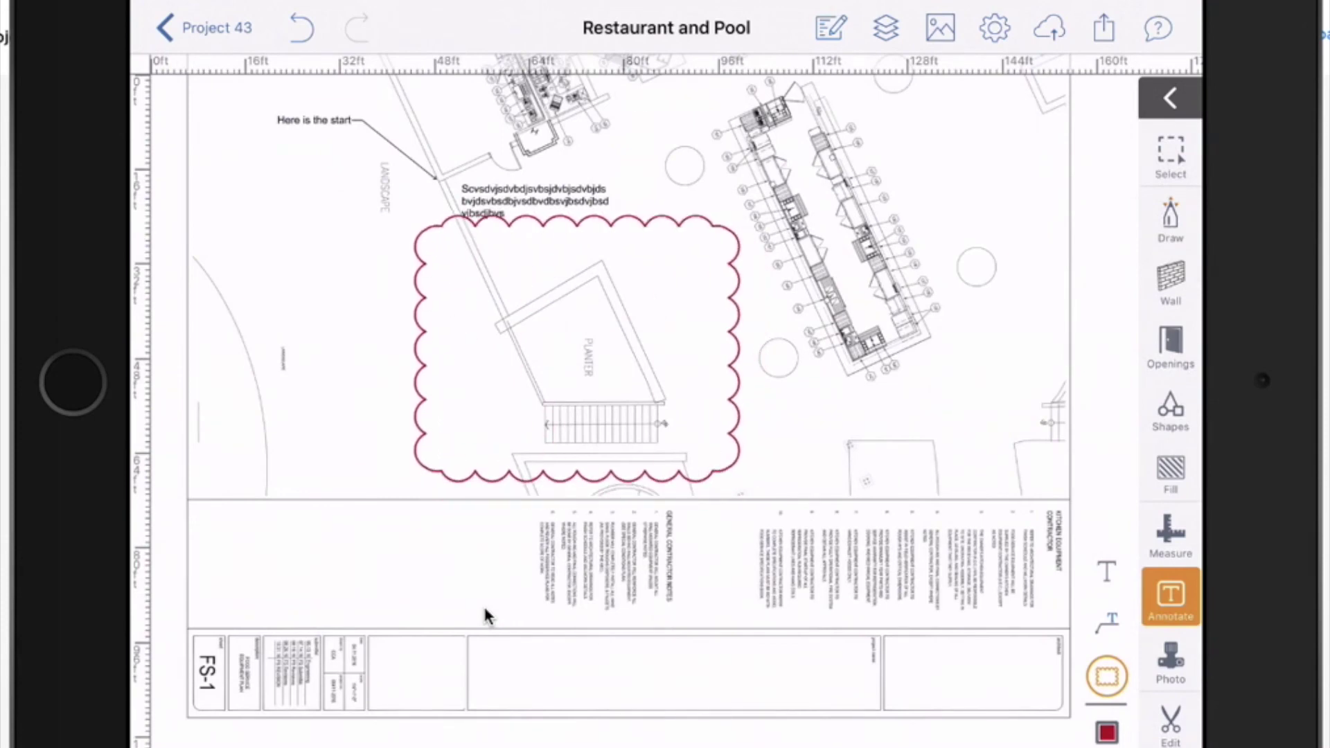
{"action": "scroll", "coordinate": [485, 616], "scroll_direction": "up", "scroll_amount": 10}
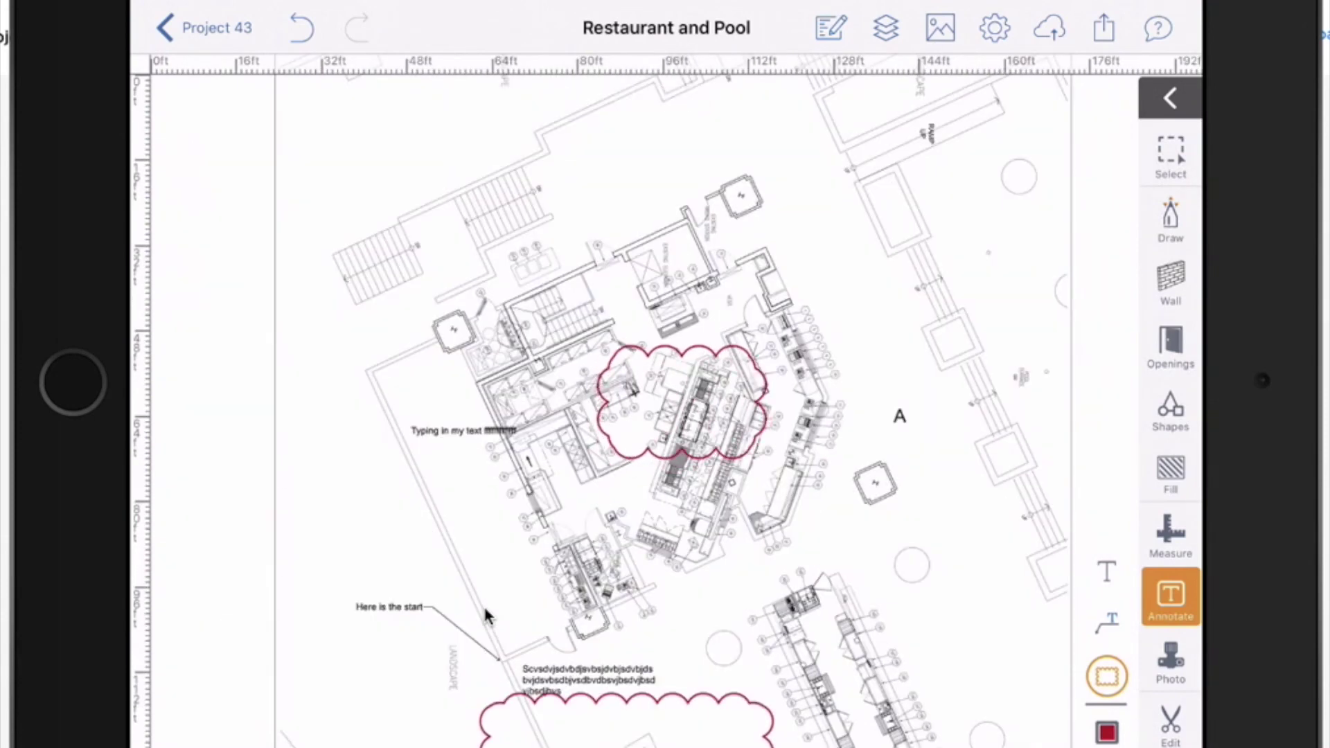